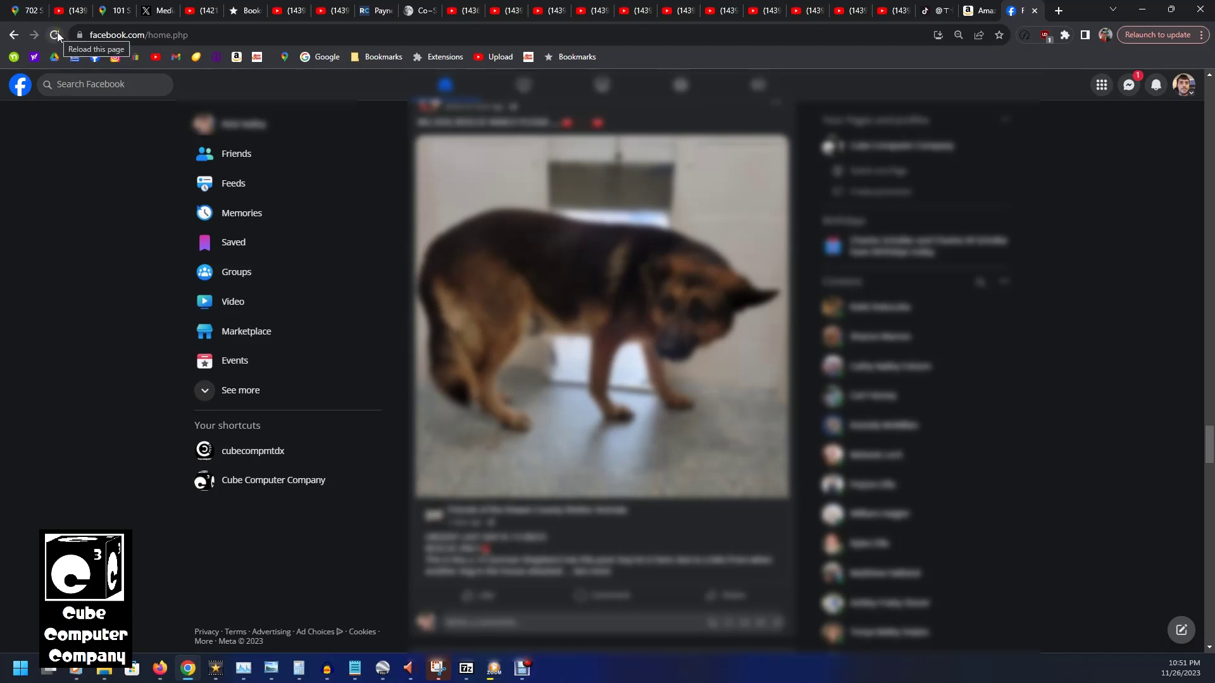
- Reload the Facebook feed, scroll well down it, then return to the Facebook tab
left_click(446, 94)
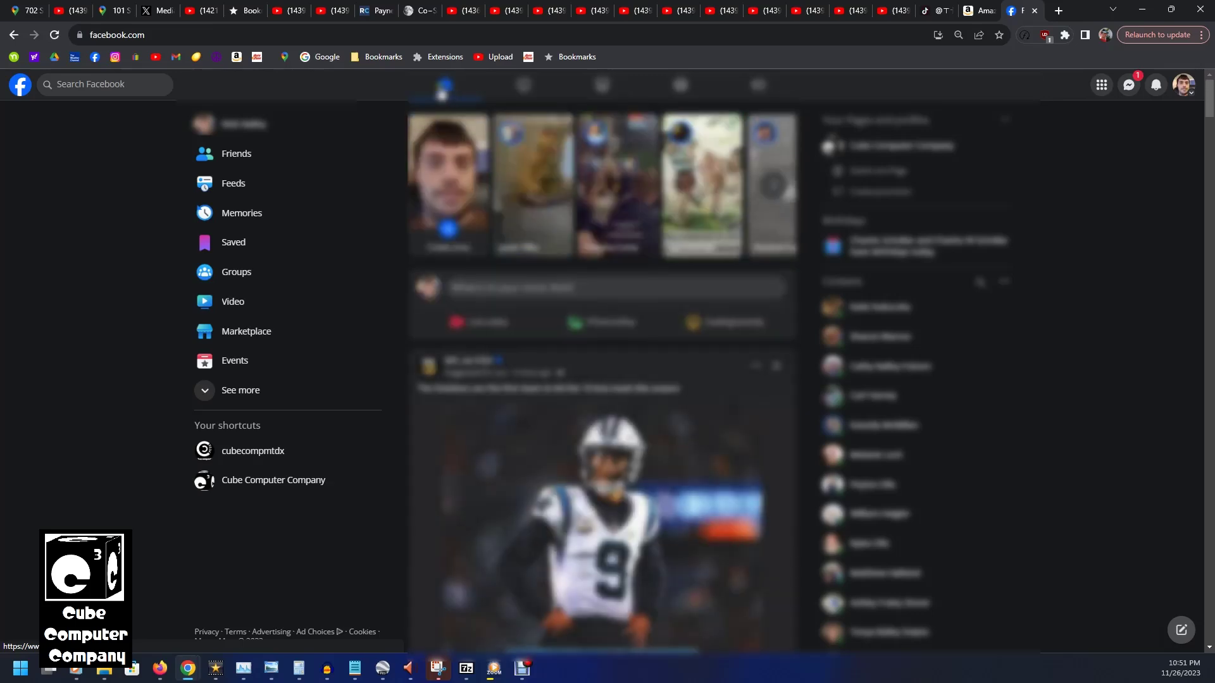
scroll(99, 461, "down", 15)
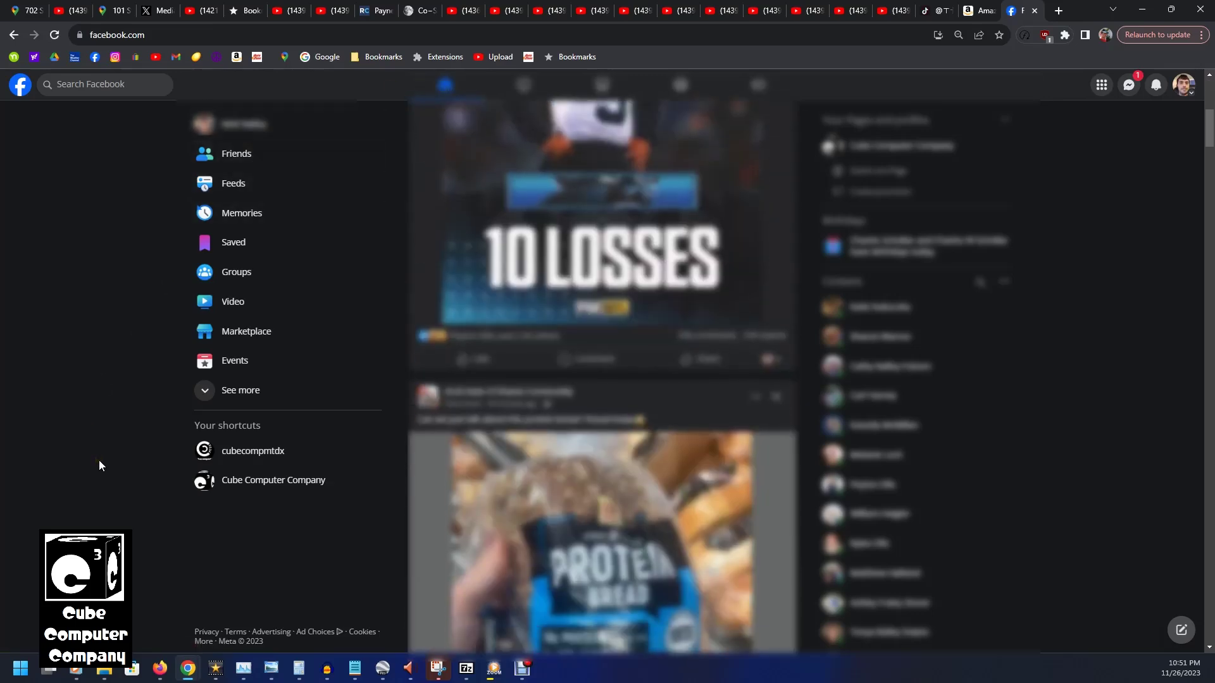
scroll(99, 461, "down", 10)
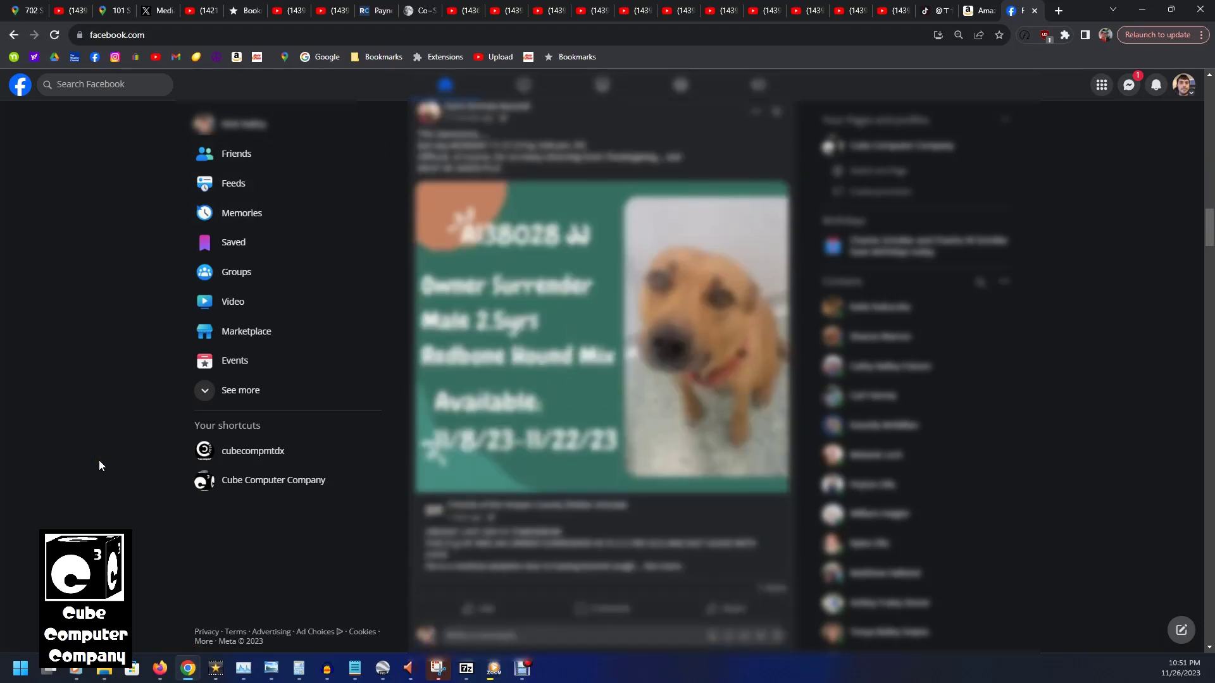
scroll(99, 466, "down", 15)
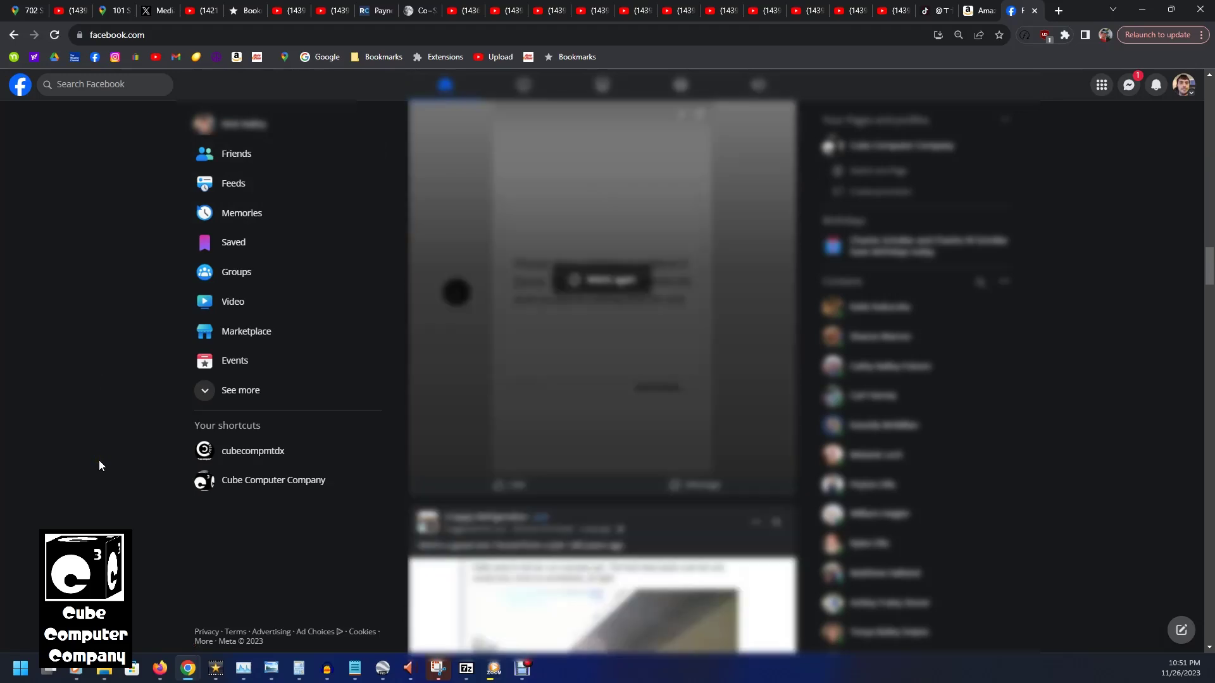
scroll(100, 464, "down", 15)
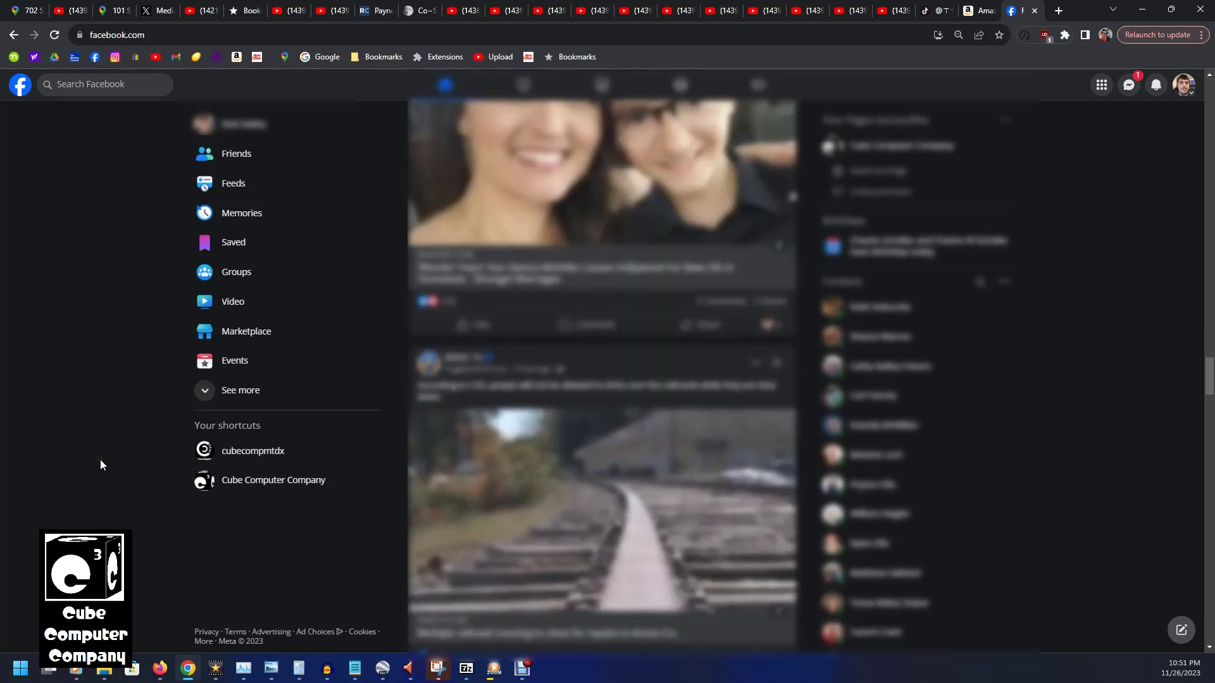
scroll(100, 460, "down", 10)
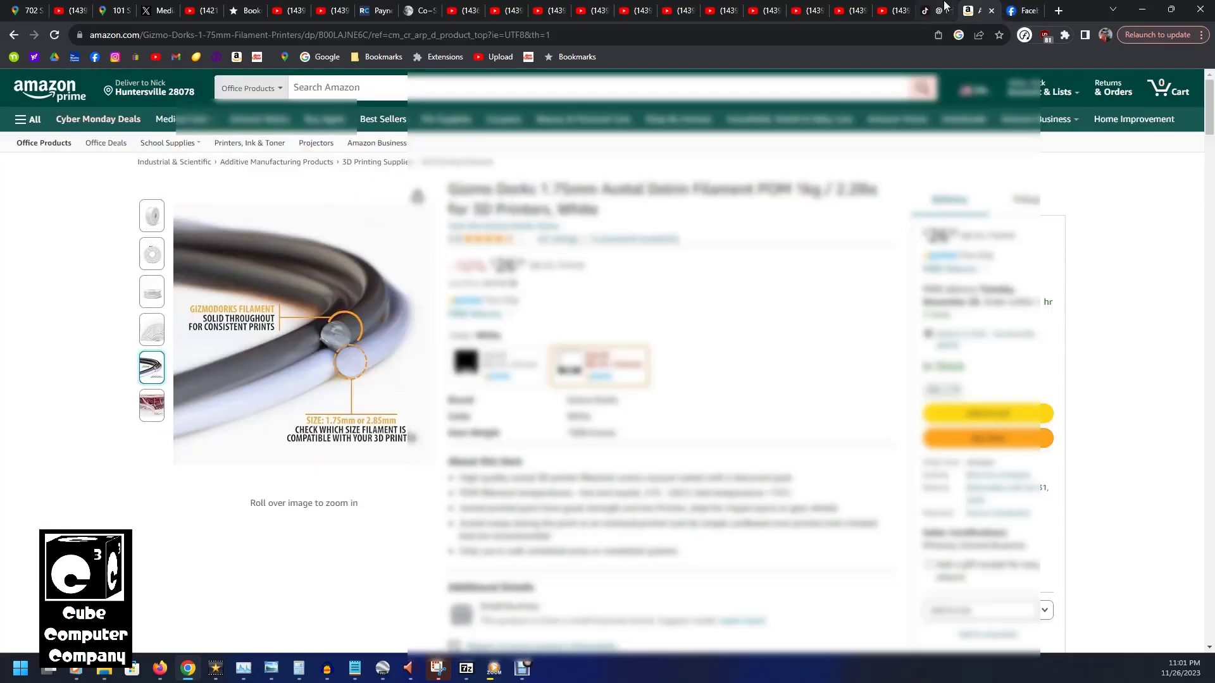
left_click(1025, 10)
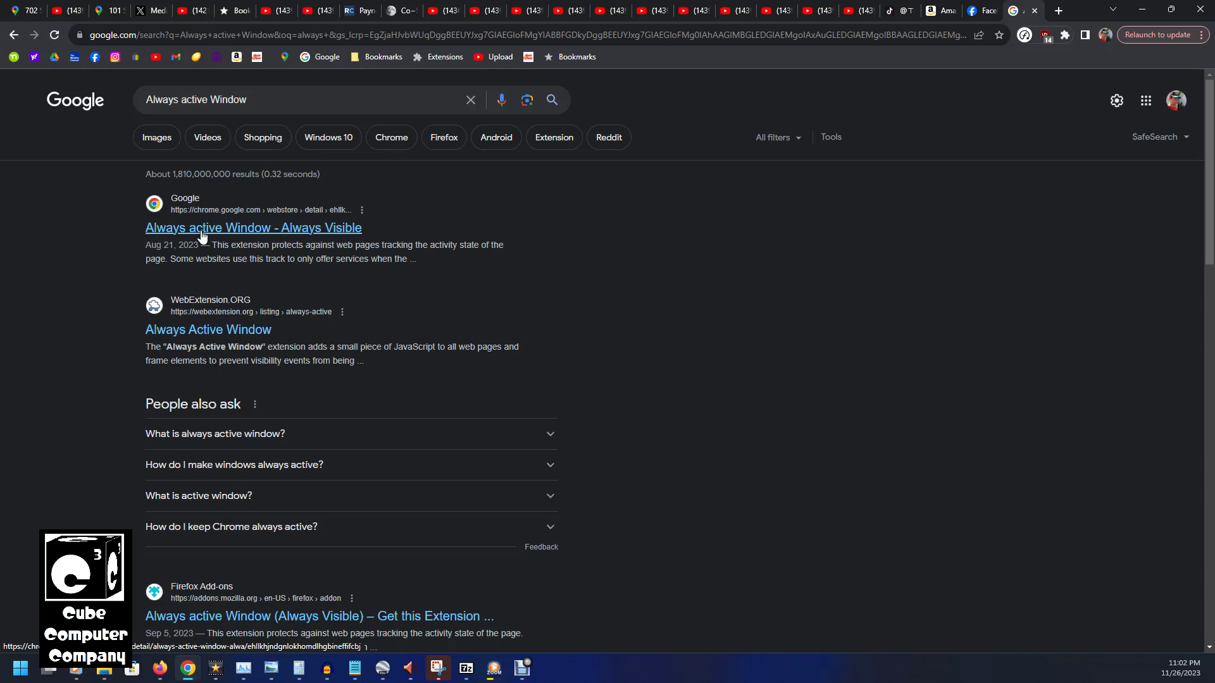
- Open the chrome.google.com result for the Always active Window extension from the Google results
scroll(203, 236, "down", 3)
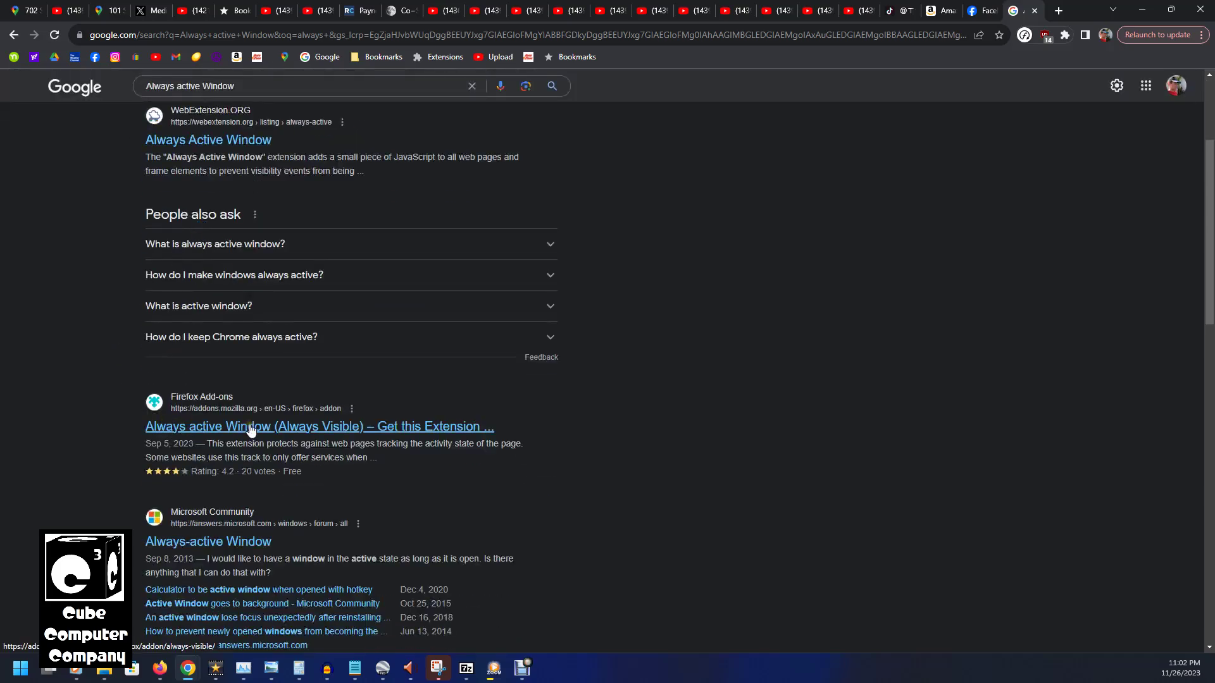
scroll(739, 403, "up", 3)
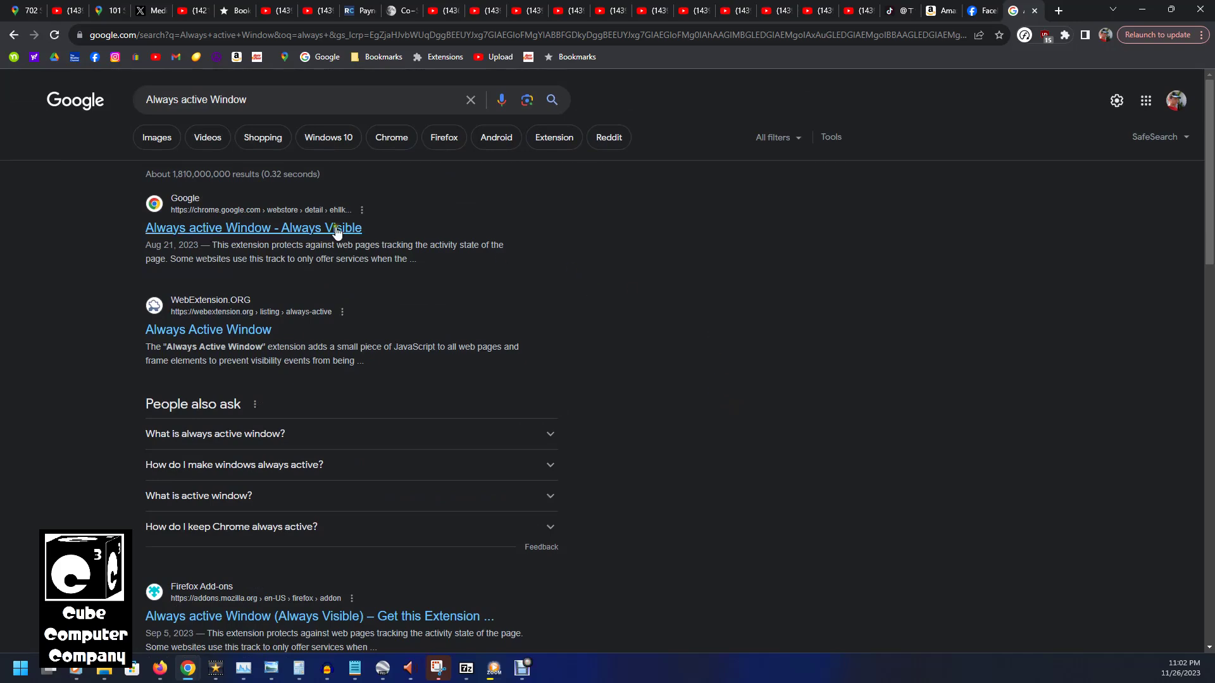
left_click(308, 232)
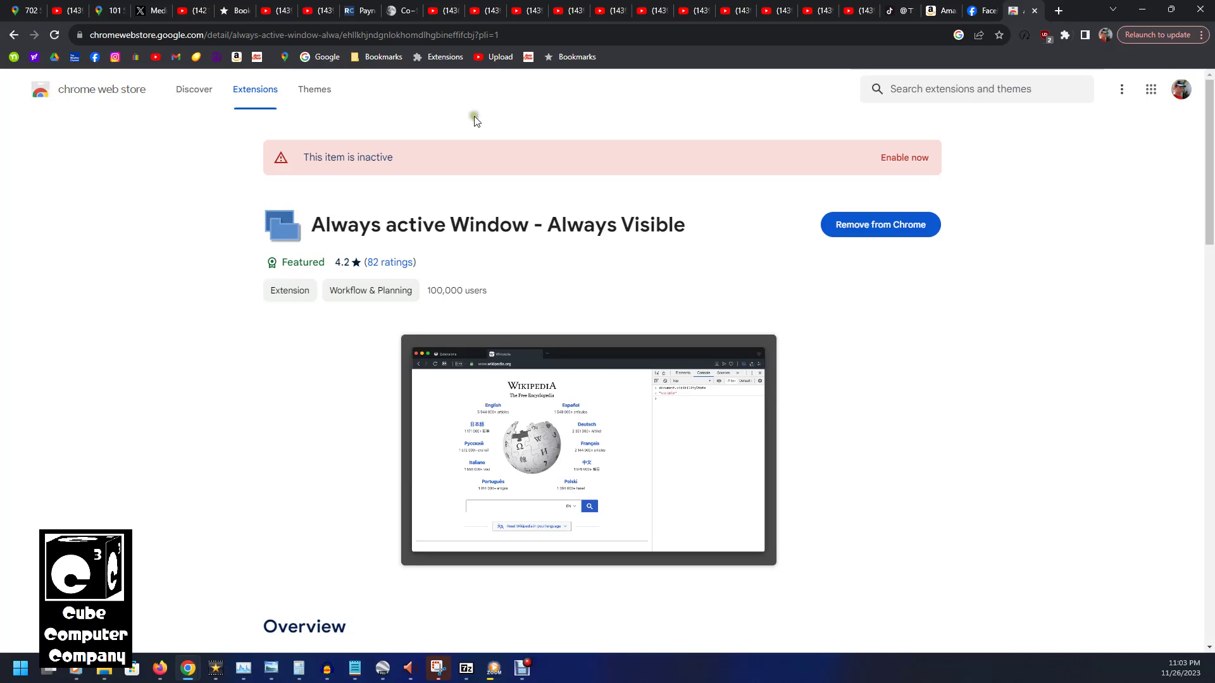
- On Chrome's extensions page, switch the Always active Window extension on
left_click(444, 57)
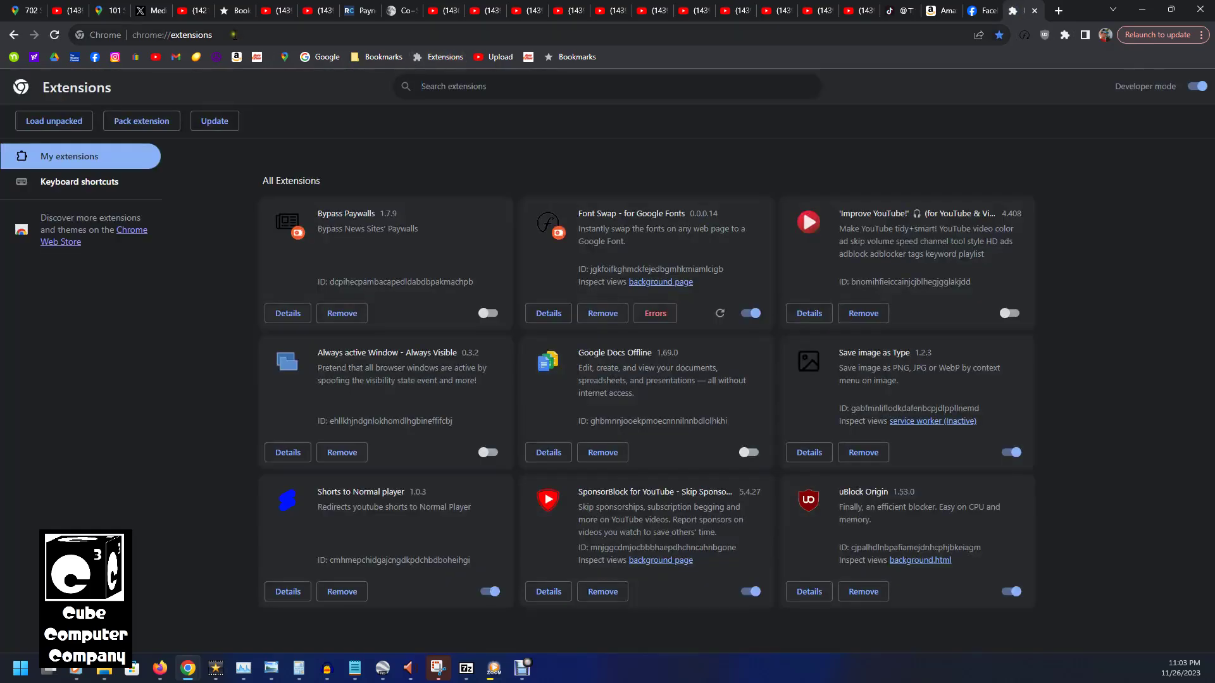
left_click(190, 35)
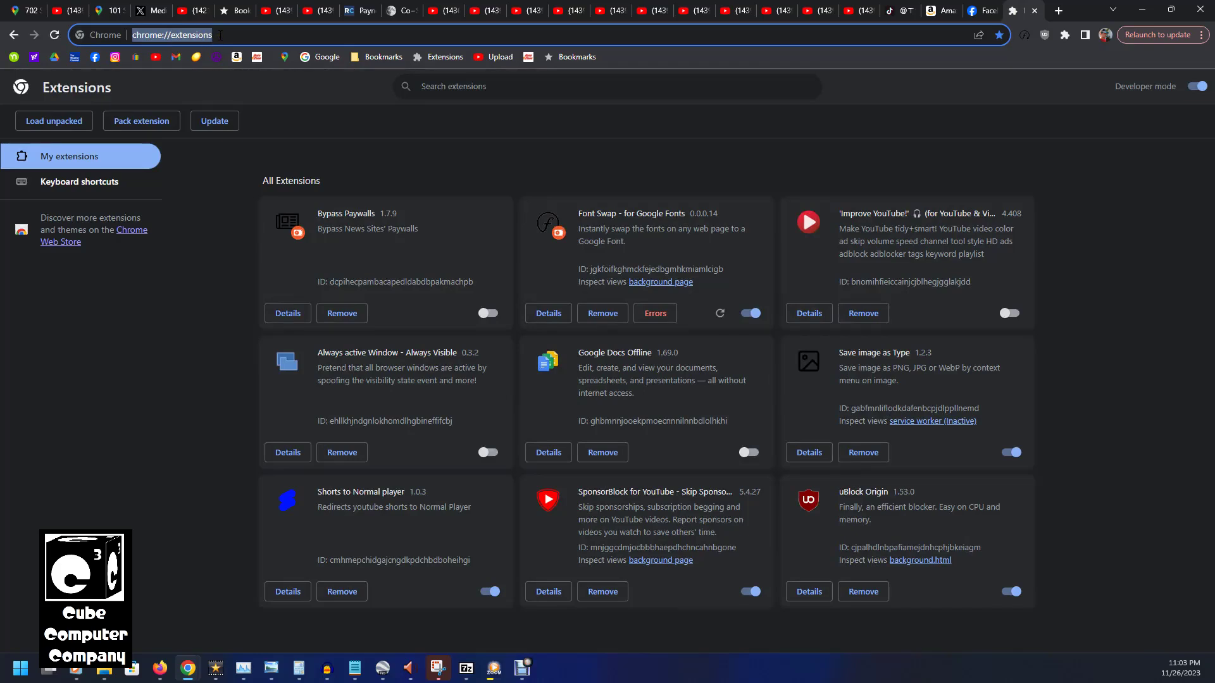
left_click(170, 356)
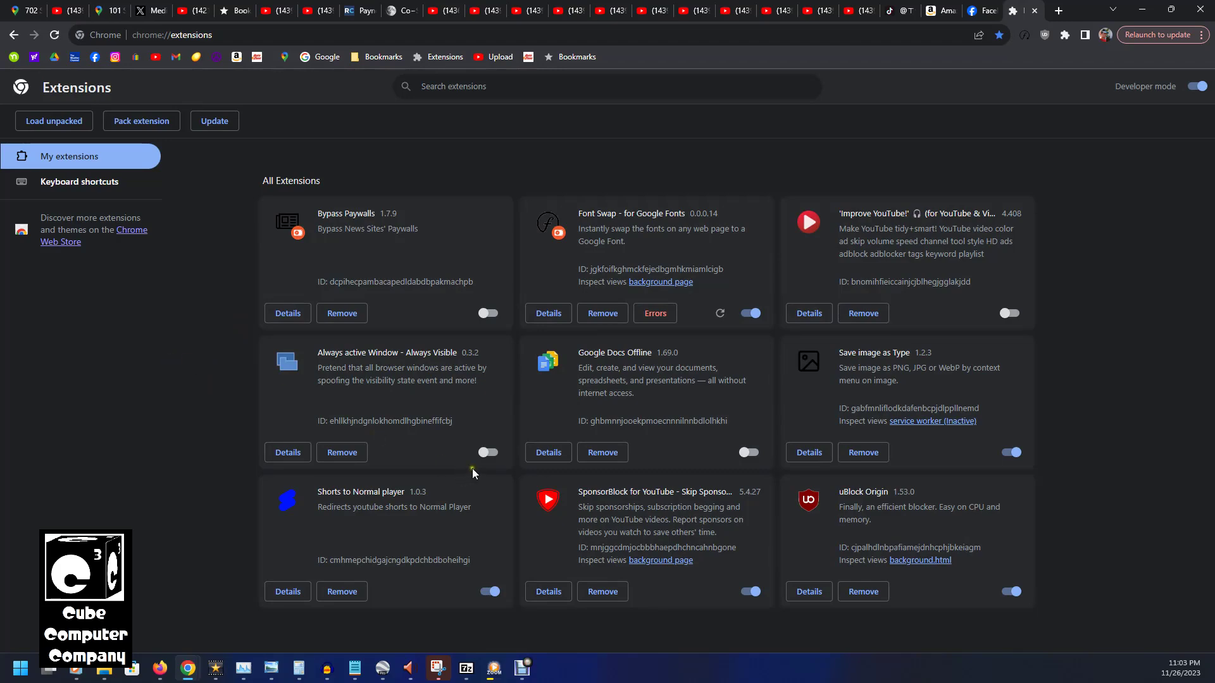
left_click(490, 452)
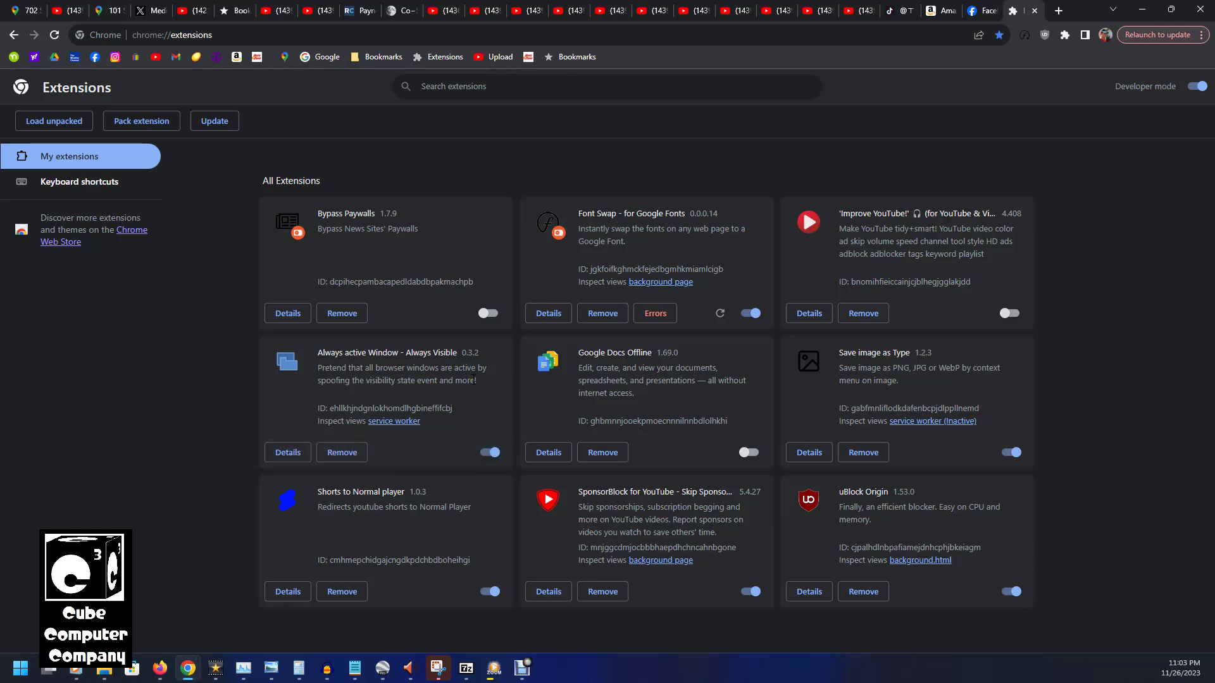
- Open the extension's details and expand its Site access dropdown
left_click(284, 458)
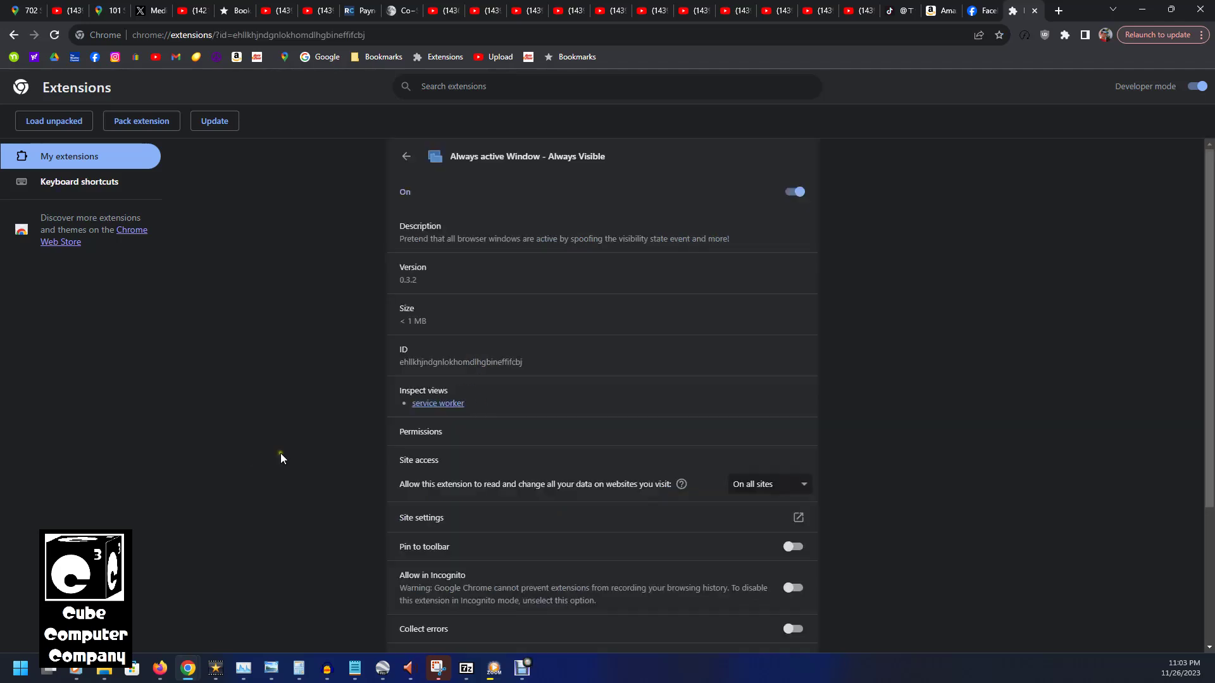
scroll(282, 450, "down", 2)
scroll(297, 448, "down", 1)
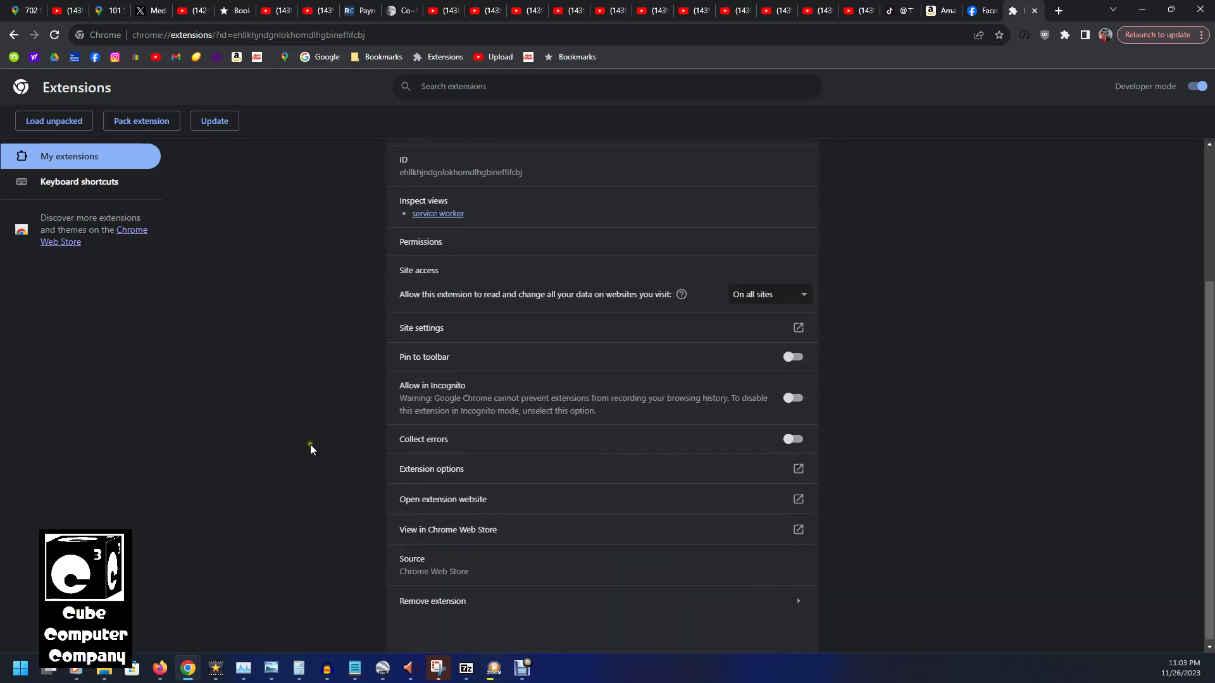
left_click(803, 295)
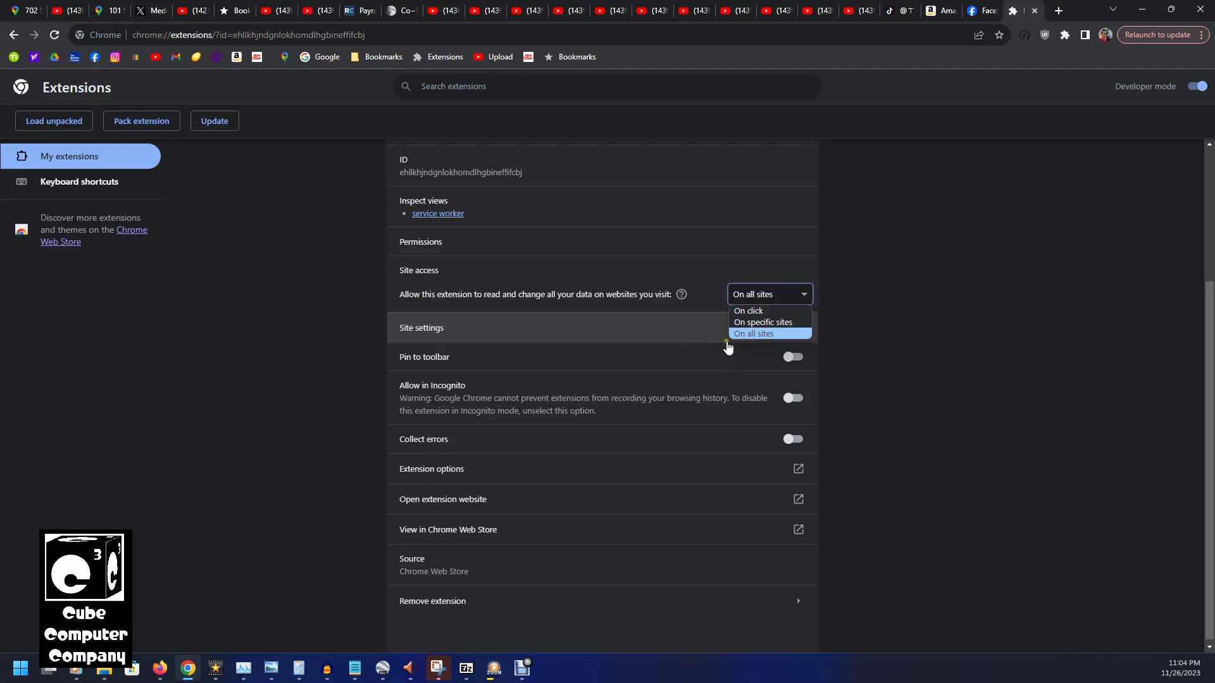
left_click(769, 322)
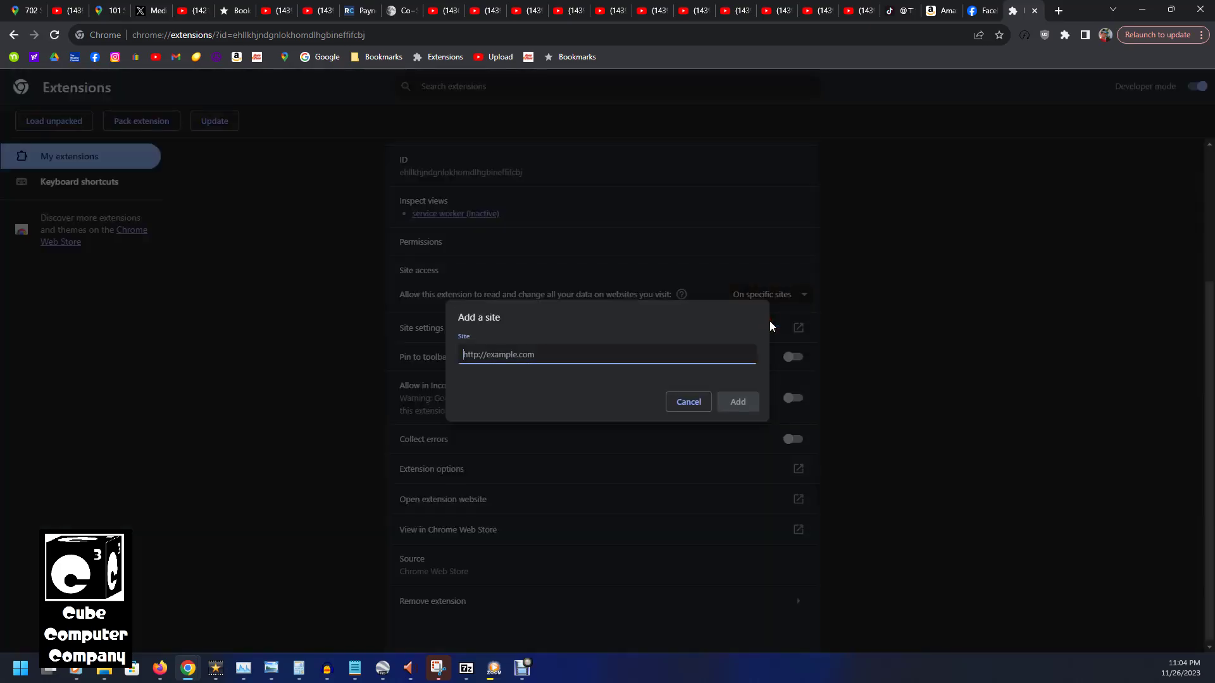
scroll(658, 336, "up", 1)
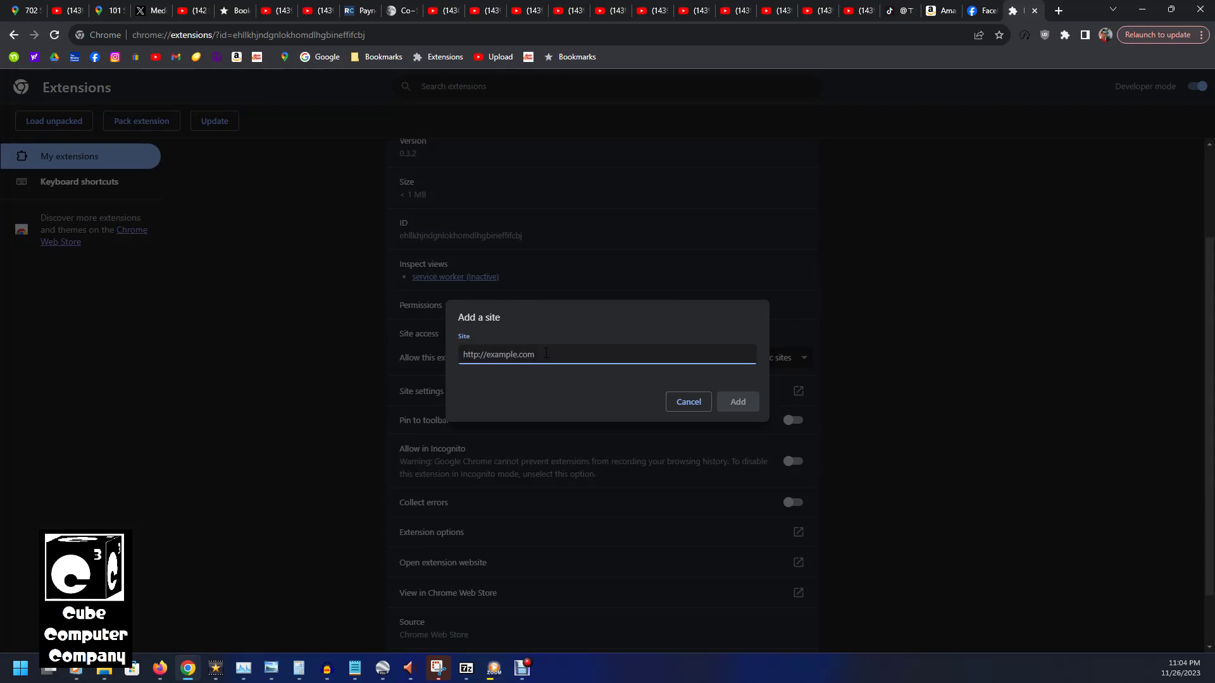
type("htt")
type("ps://www.facebook.c")
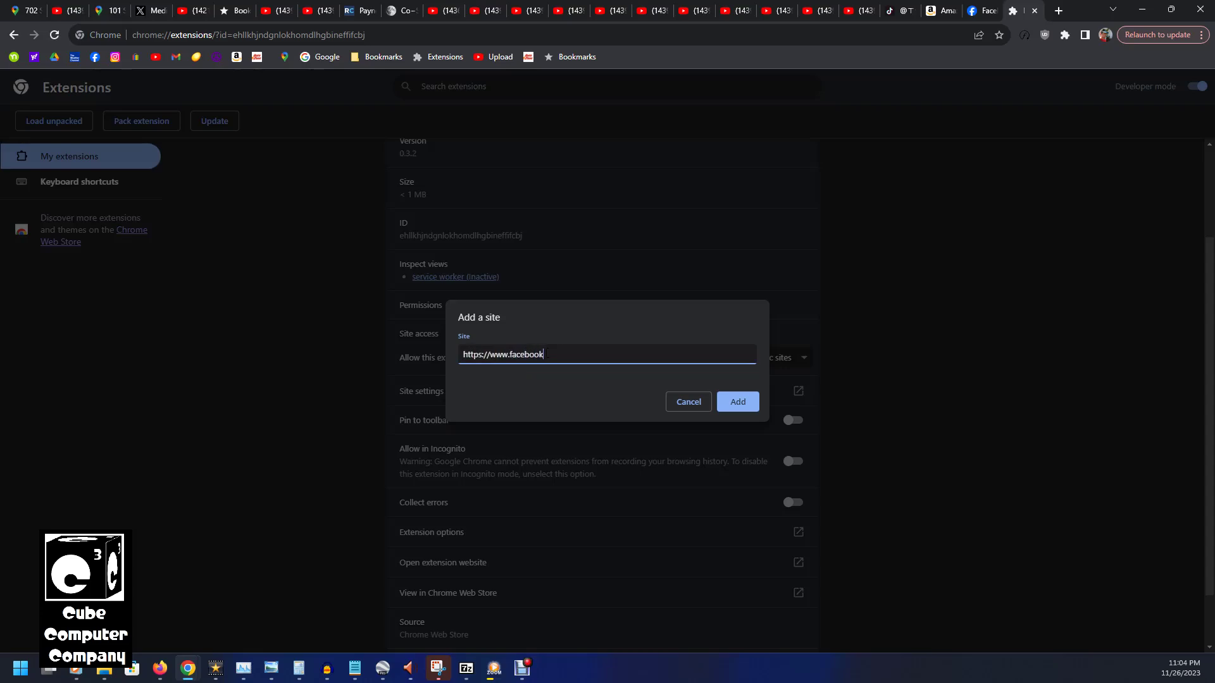
type("om")
left_click(744, 405)
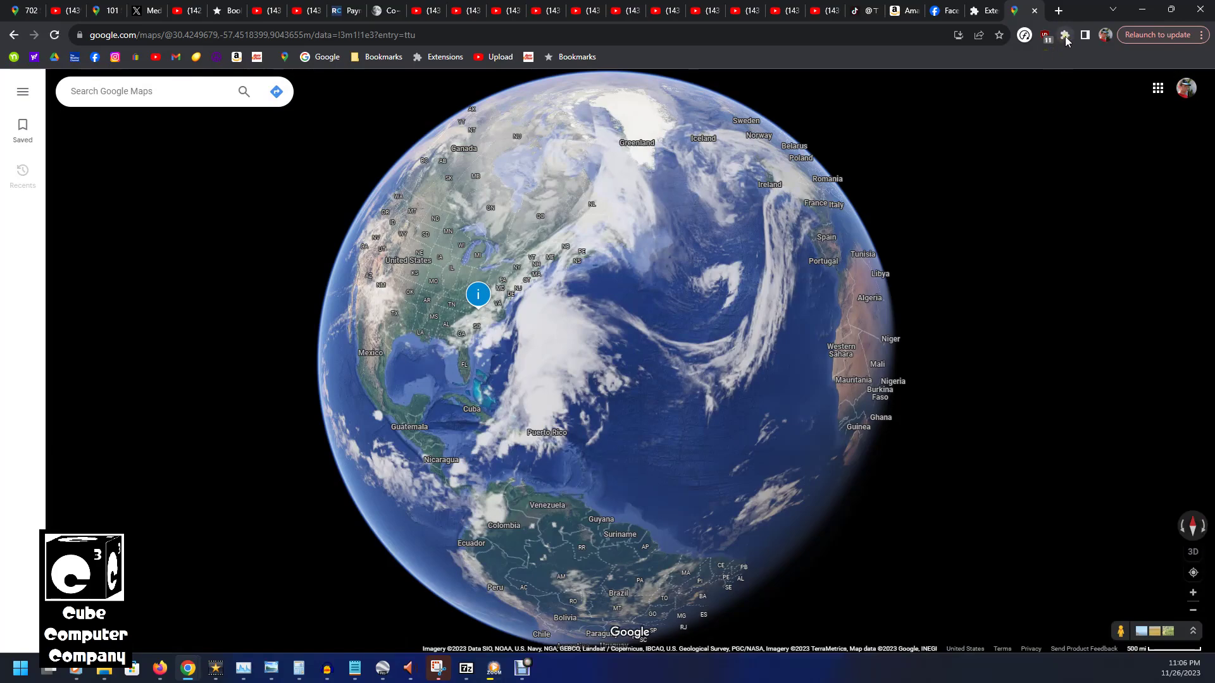
left_click(1066, 36)
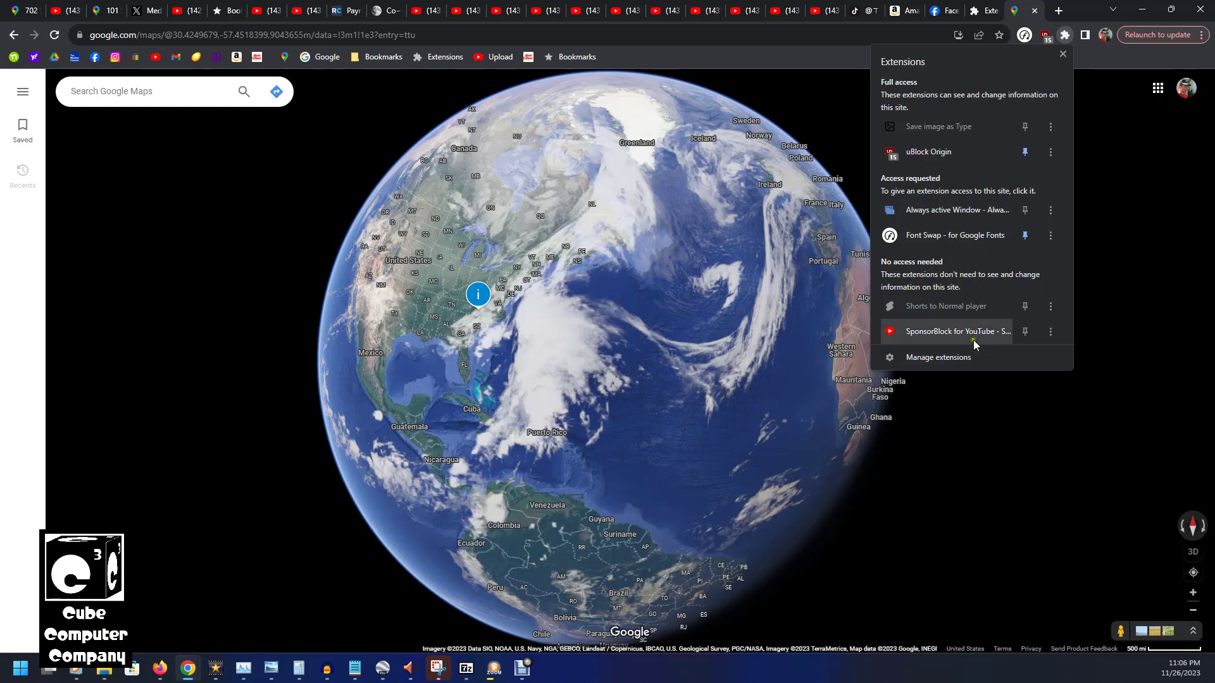
left_click(1103, 55)
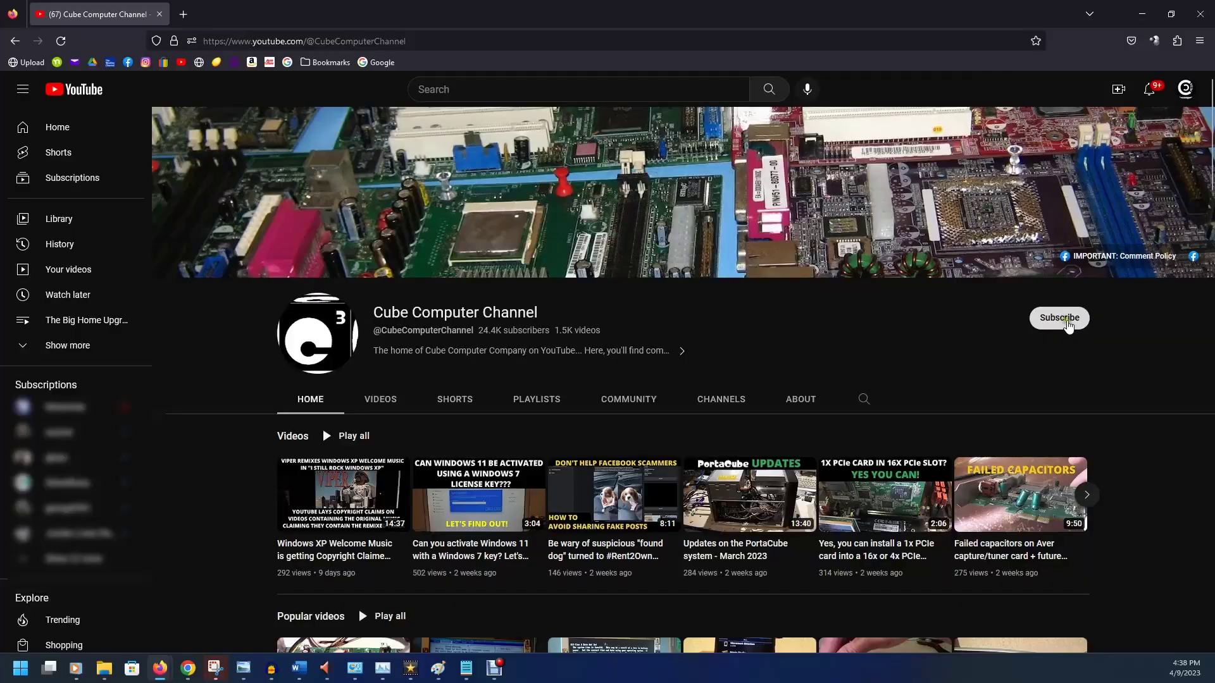
- Subscribe to Cube Computer Channel with All notifications and like the video
left_click(1059, 317)
left_click(1012, 319)
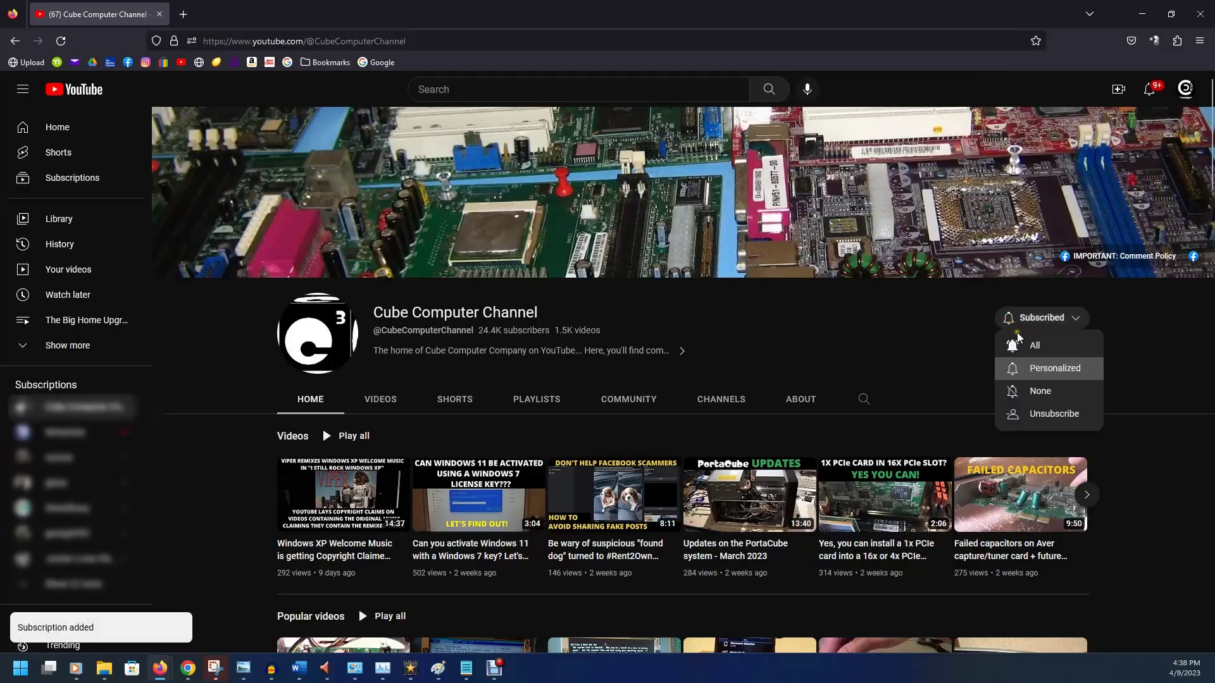
left_click(1019, 352)
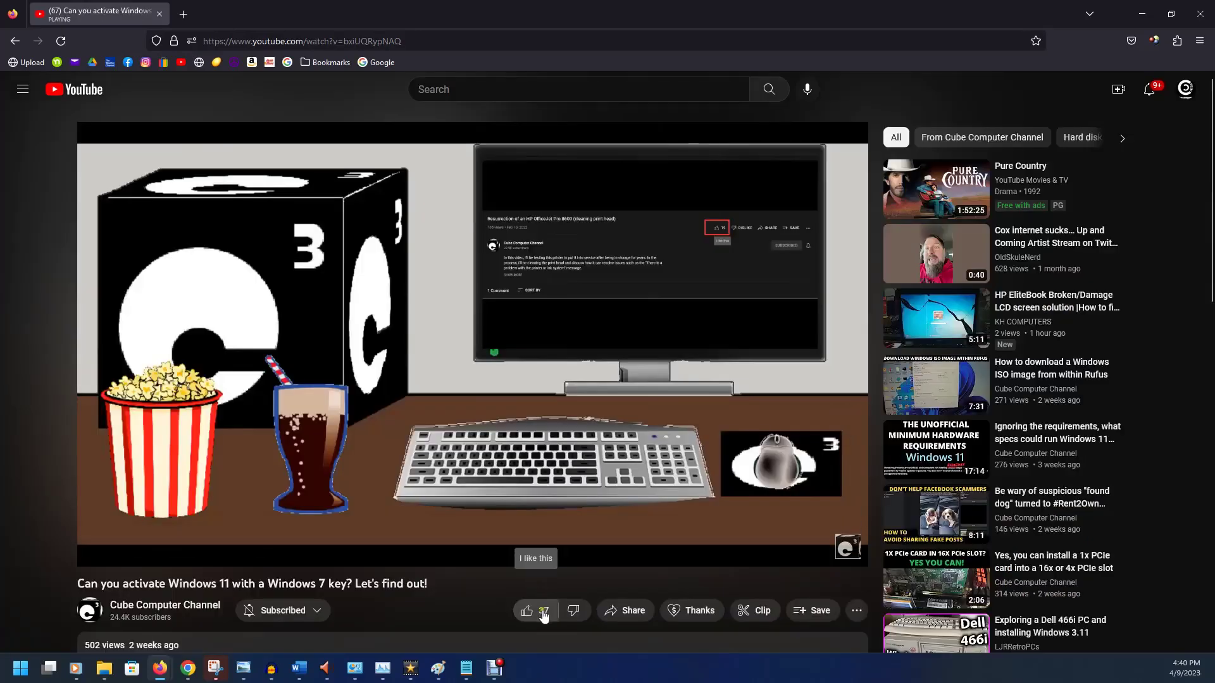
left_click(541, 611)
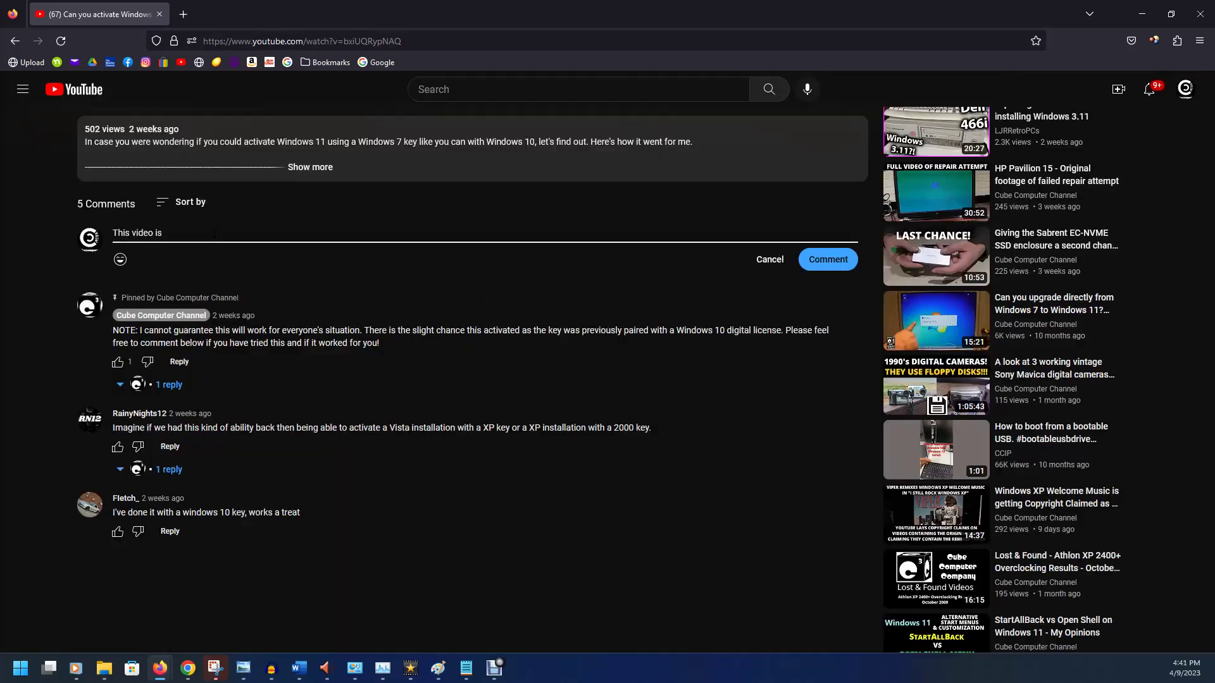
- Post the comment 'awesome!' and bring up the video's Share options
type("awesome!")
left_click(828, 259)
scroll(630, 285, "up", 3)
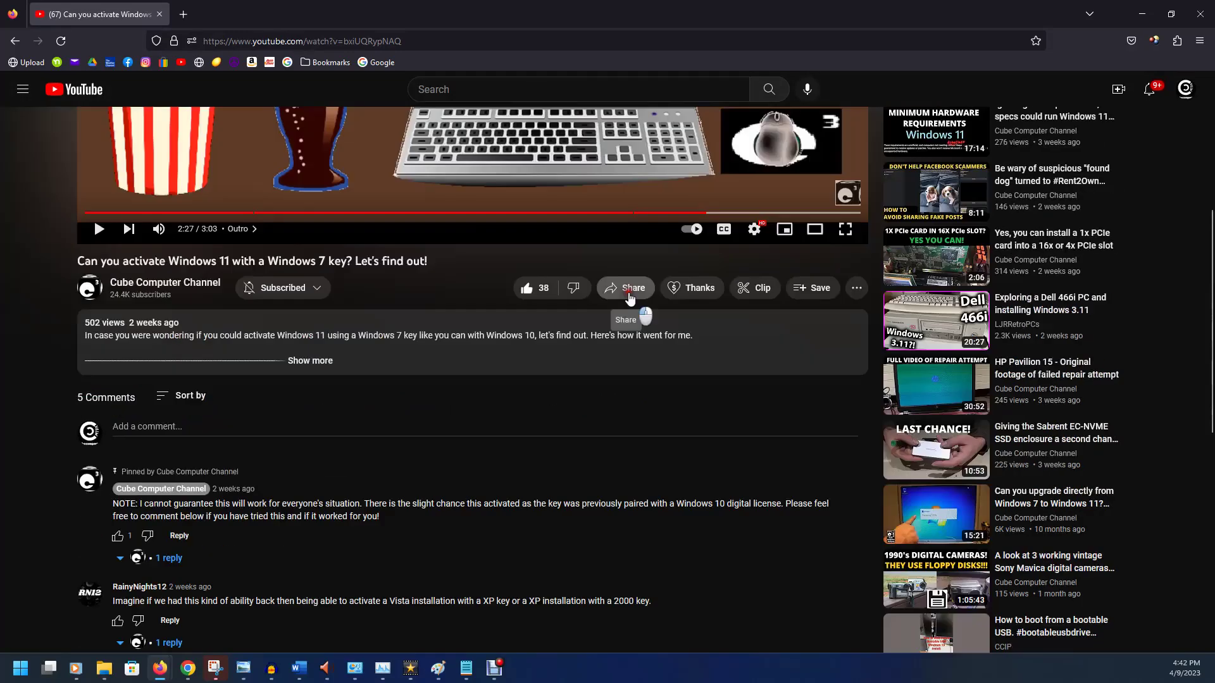
left_click(628, 286)
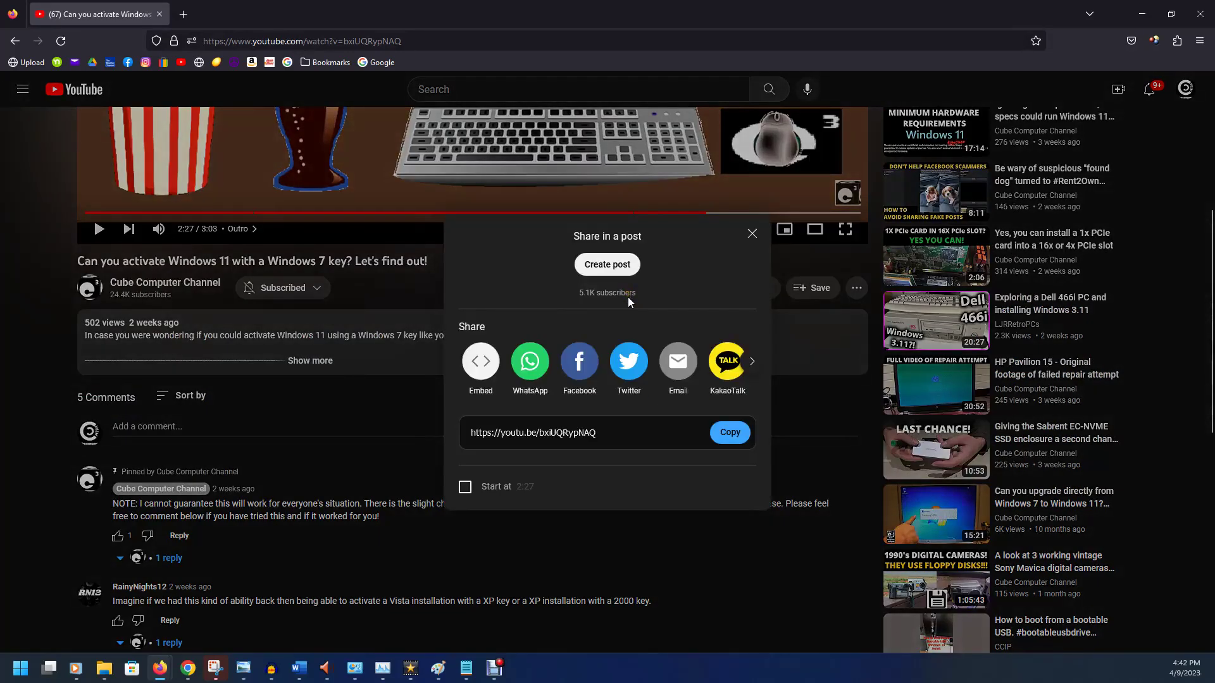